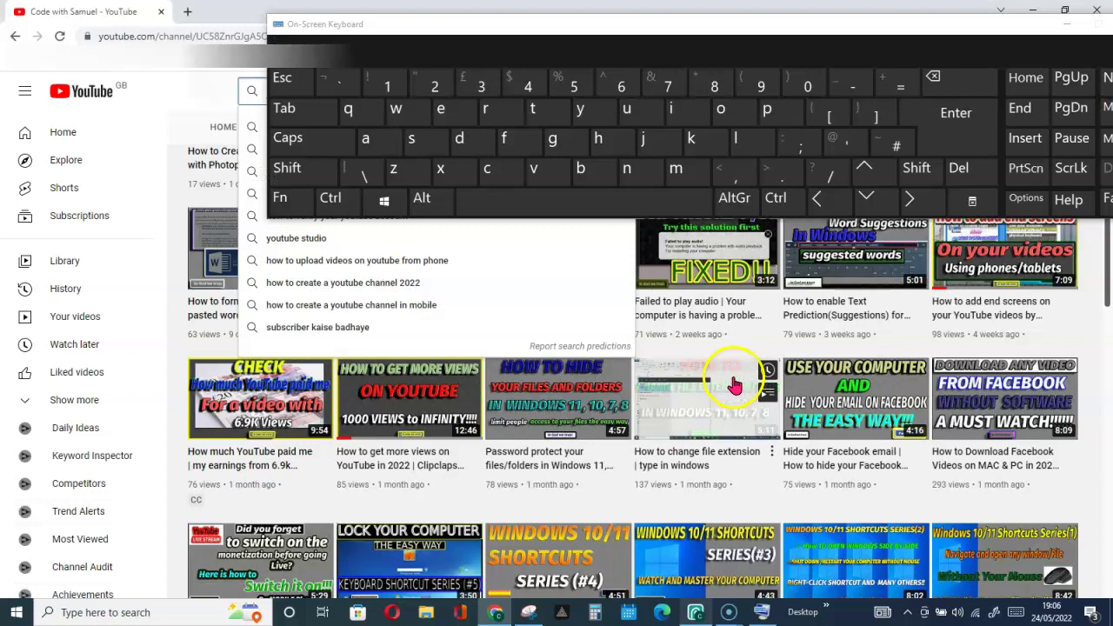
Launch Windows Settings with Win+I from the On-Screen Keyboard, then minimize the keyboard.
left_click_drag(452, 20, 367, 157)
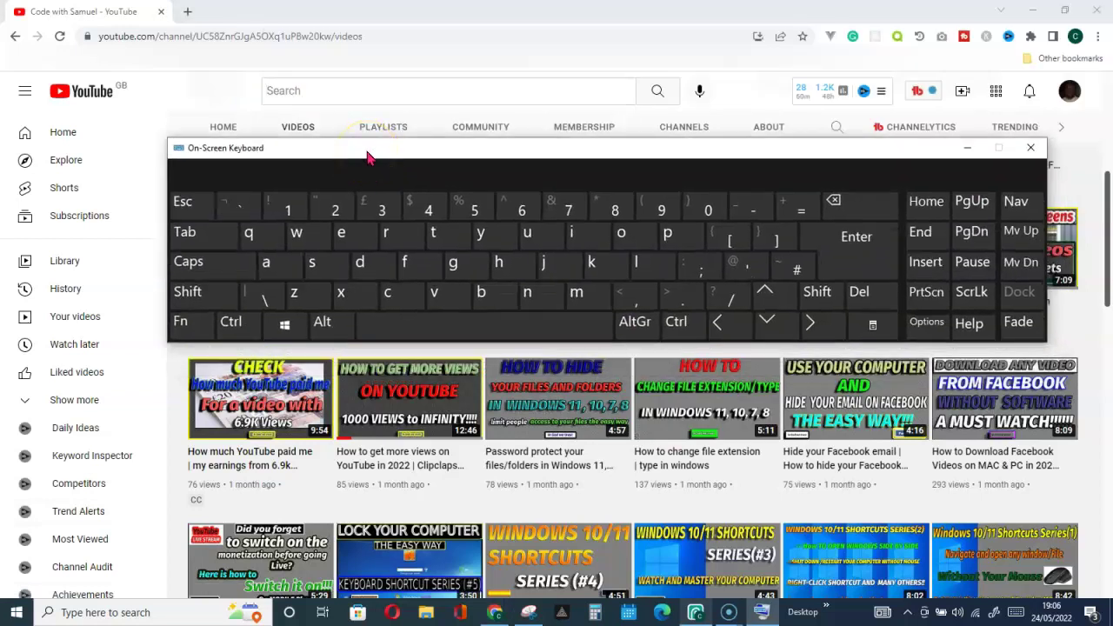
left_click(15, 614)
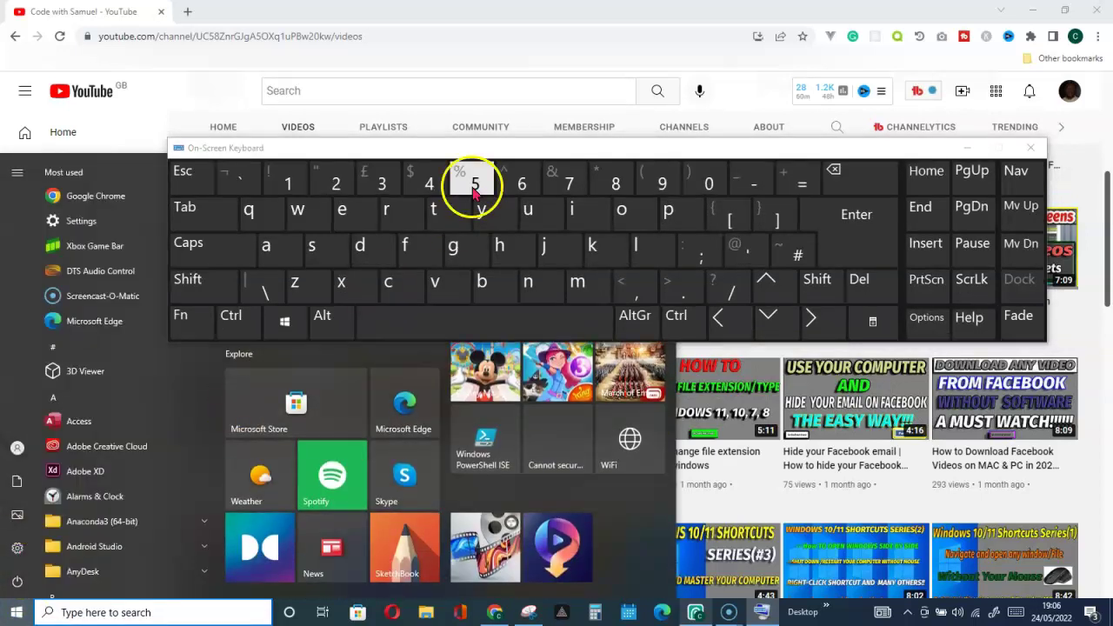
left_click(286, 326)
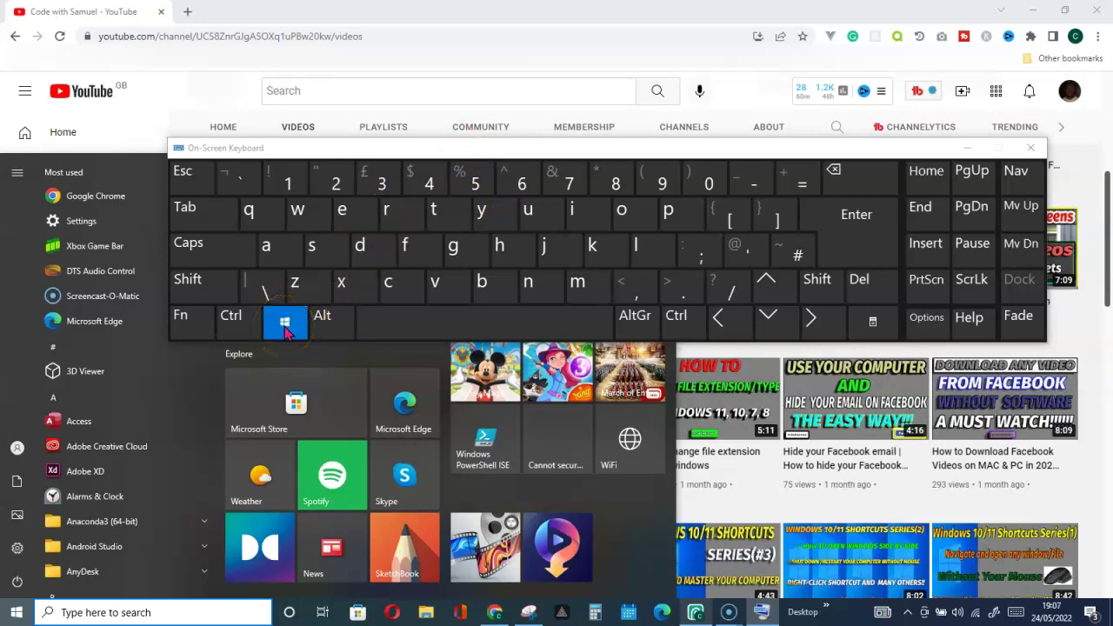
left_click(578, 219)
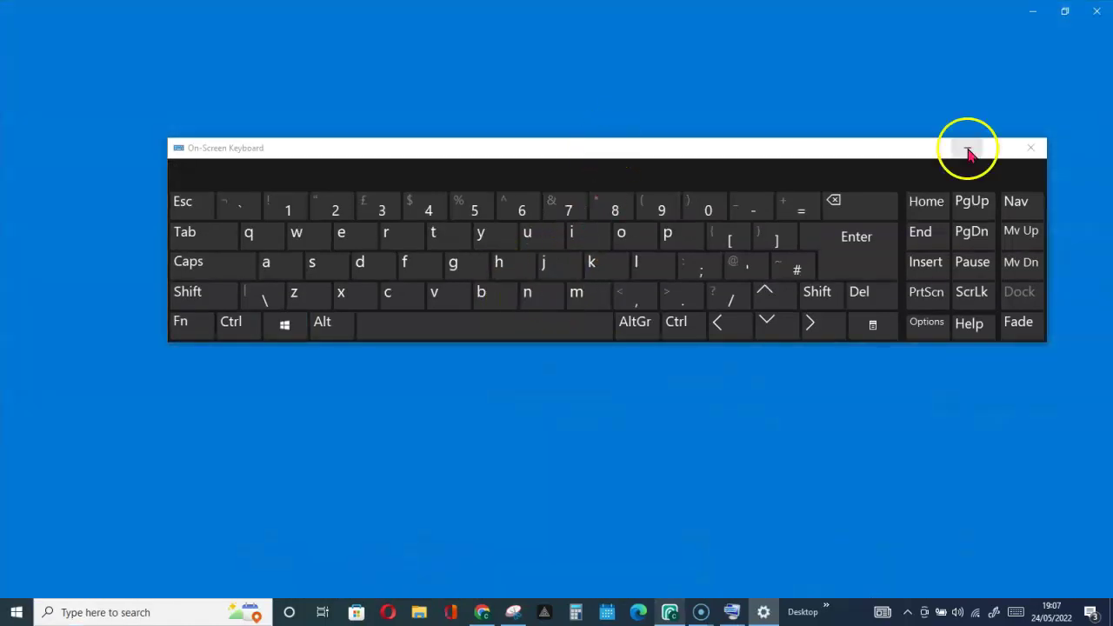
left_click(964, 149)
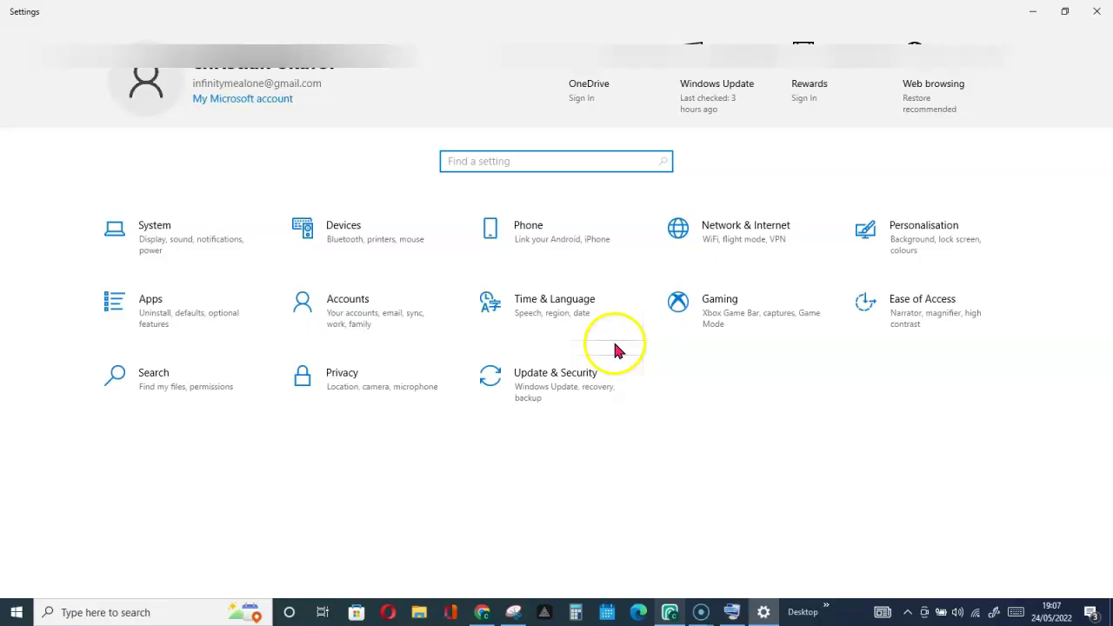
Confirm Clipboard history is On under System > Clipboard, then close Settings.
left_click(170, 242)
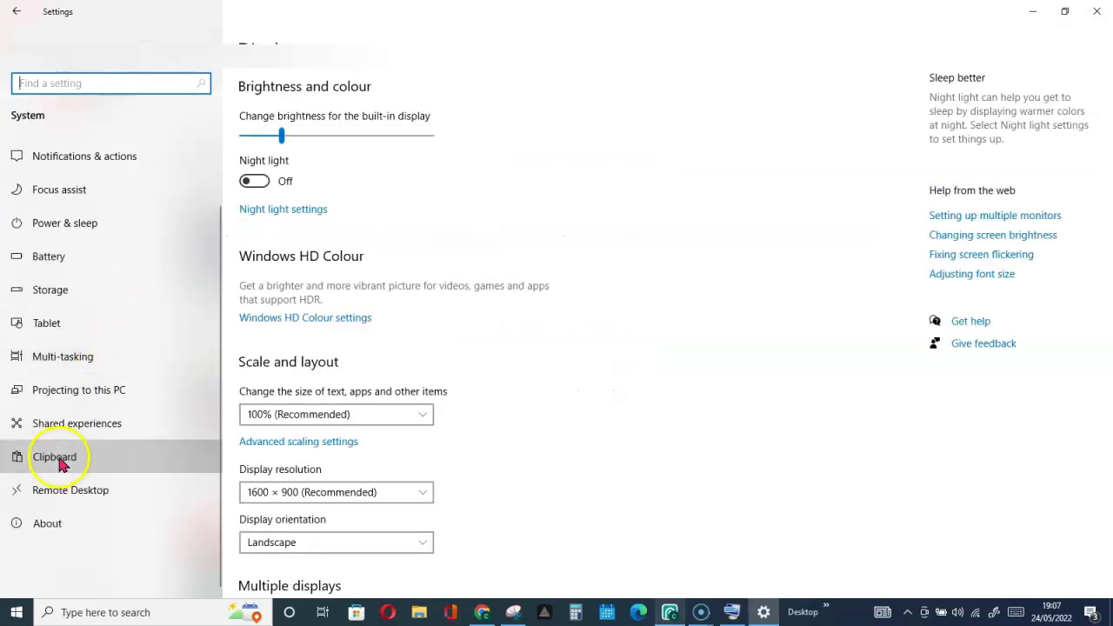
left_click(61, 463)
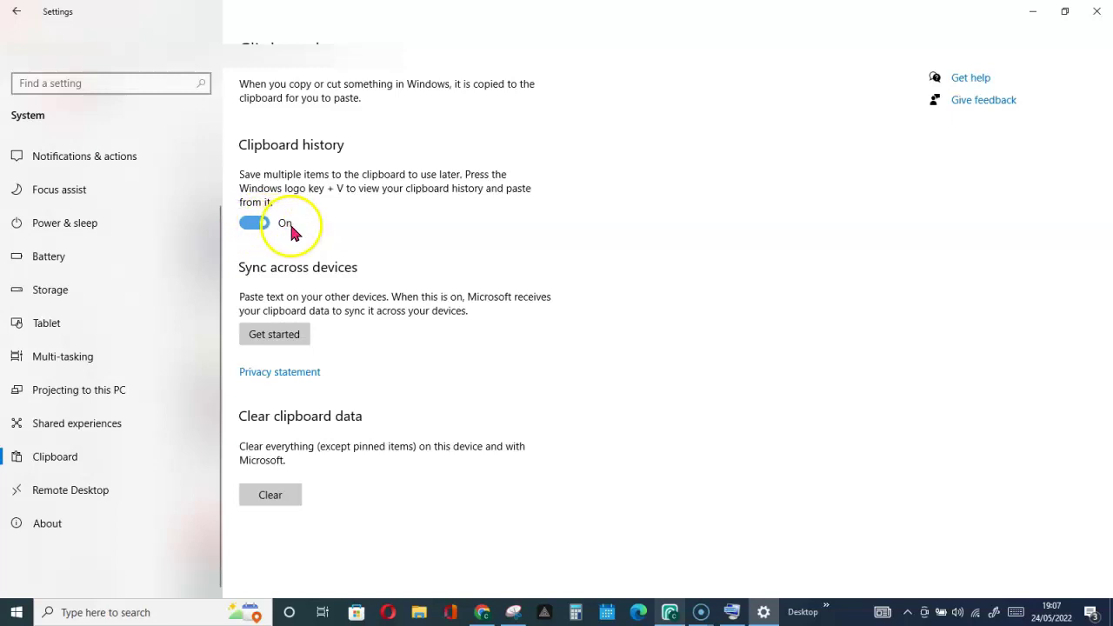
left_click(1097, 14)
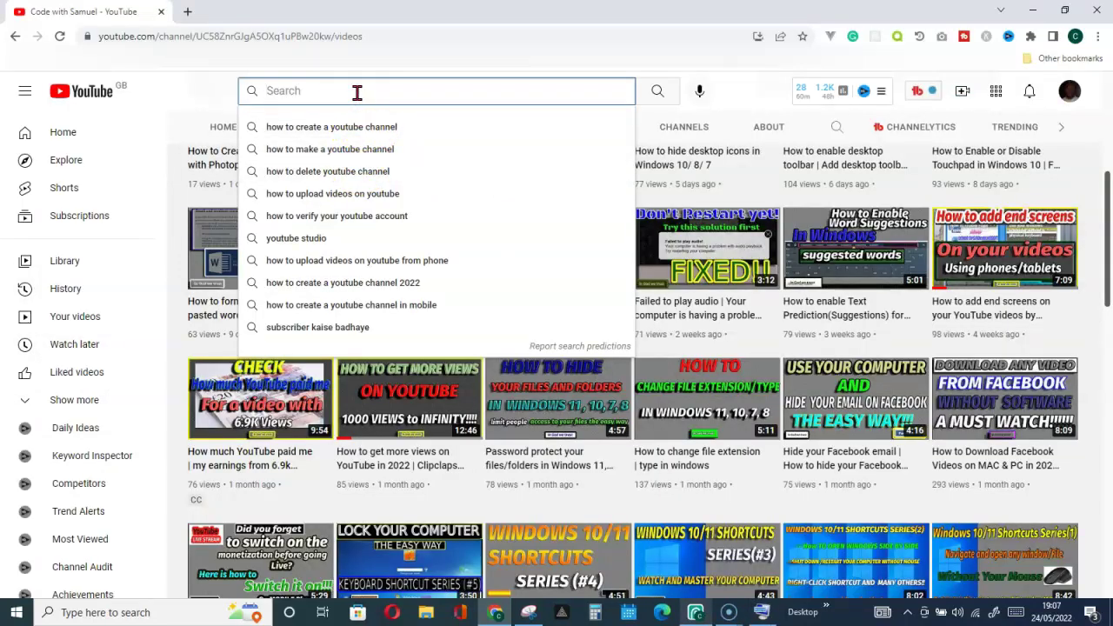
Copy 'music for sleep' from the YouTube search box, then clear the box.
type("music for sleep")
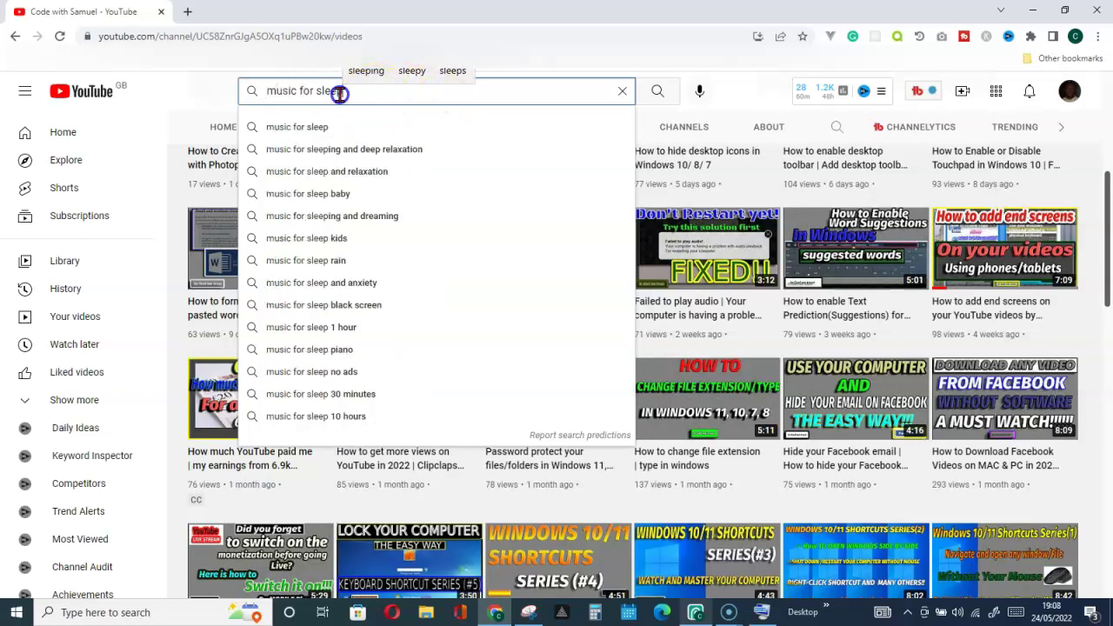
left_click_drag(343, 91, 268, 92)
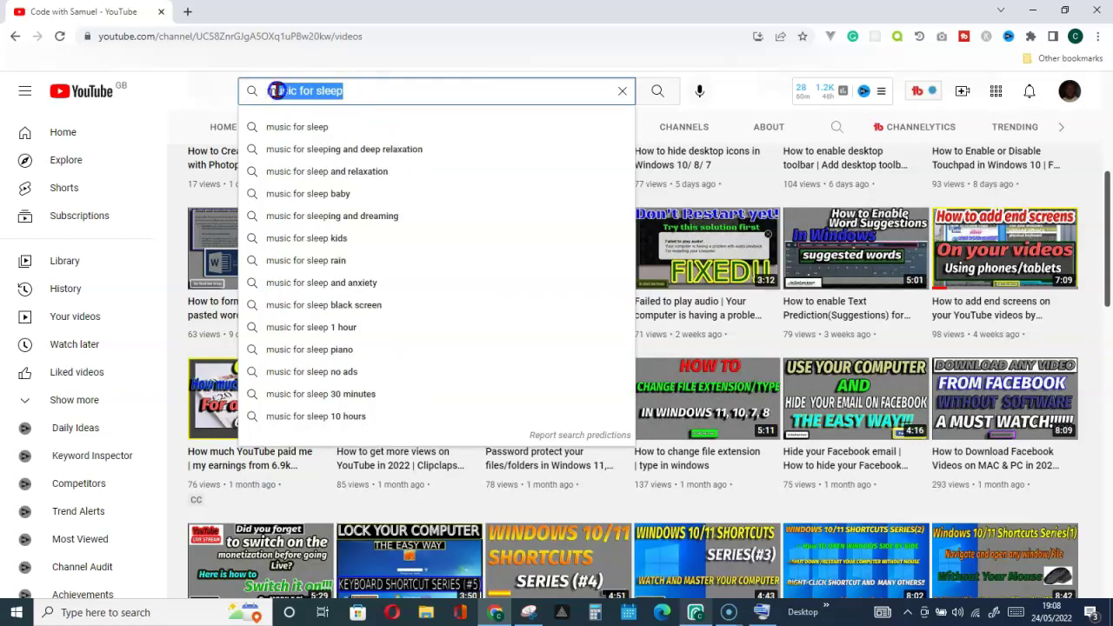
right_click(284, 93)
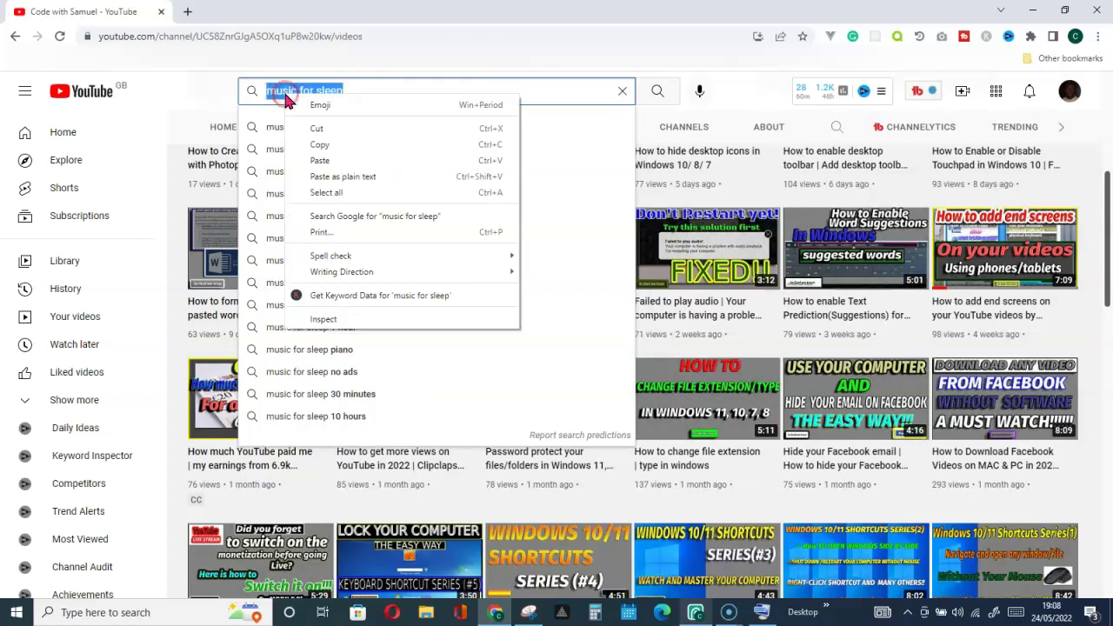
left_click(320, 145)
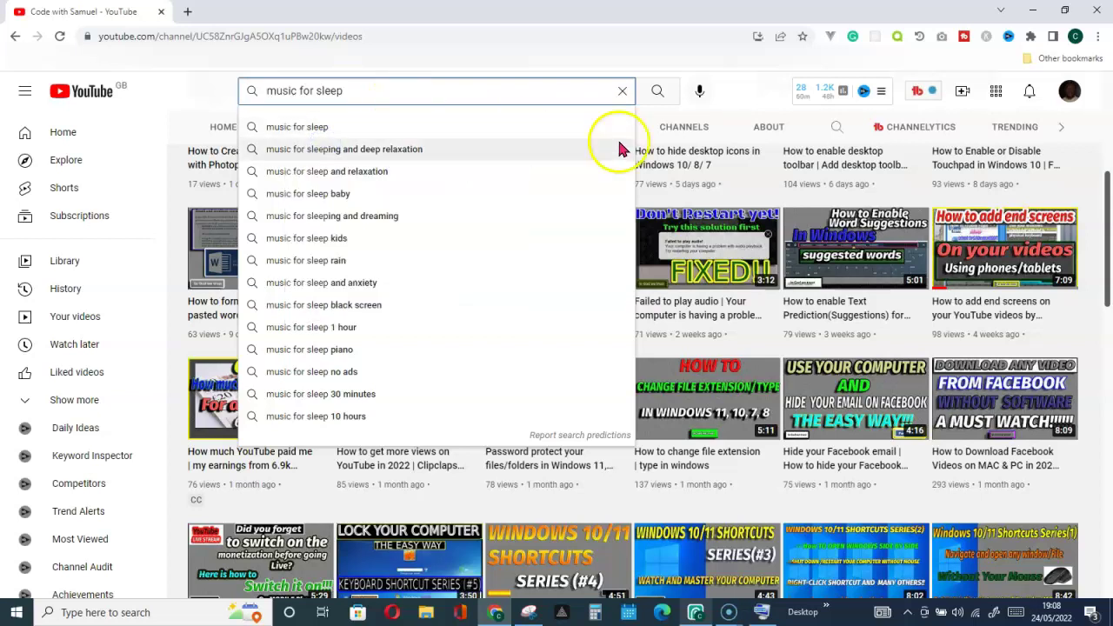
left_click(622, 90)
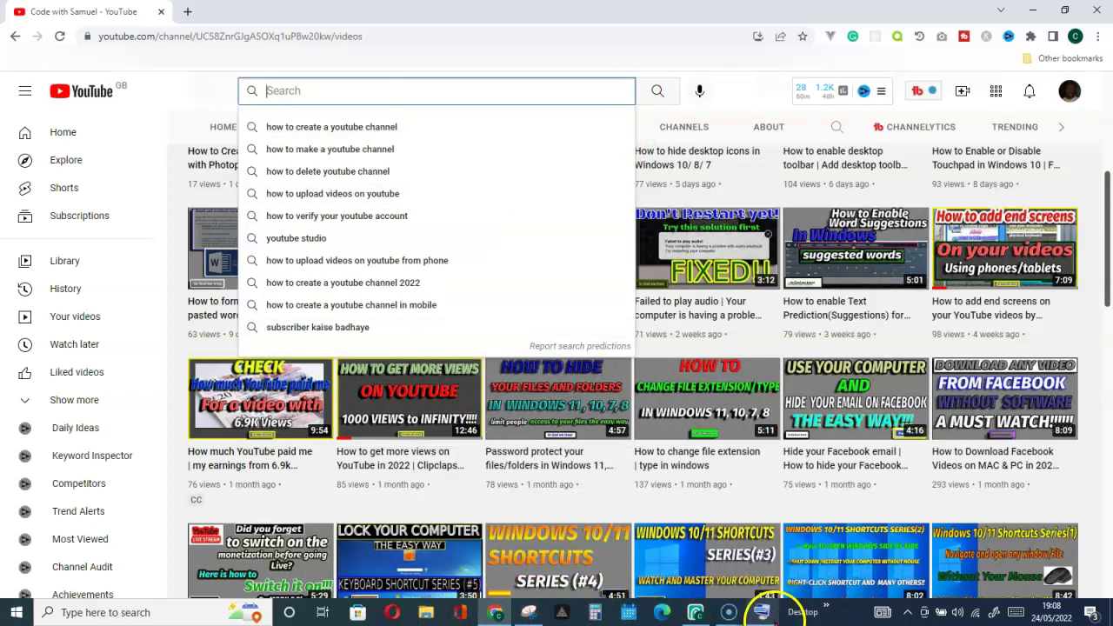
Bring back the On-Screen Keyboard and minimize all windows to show the desktop.
mouse_move(762, 612)
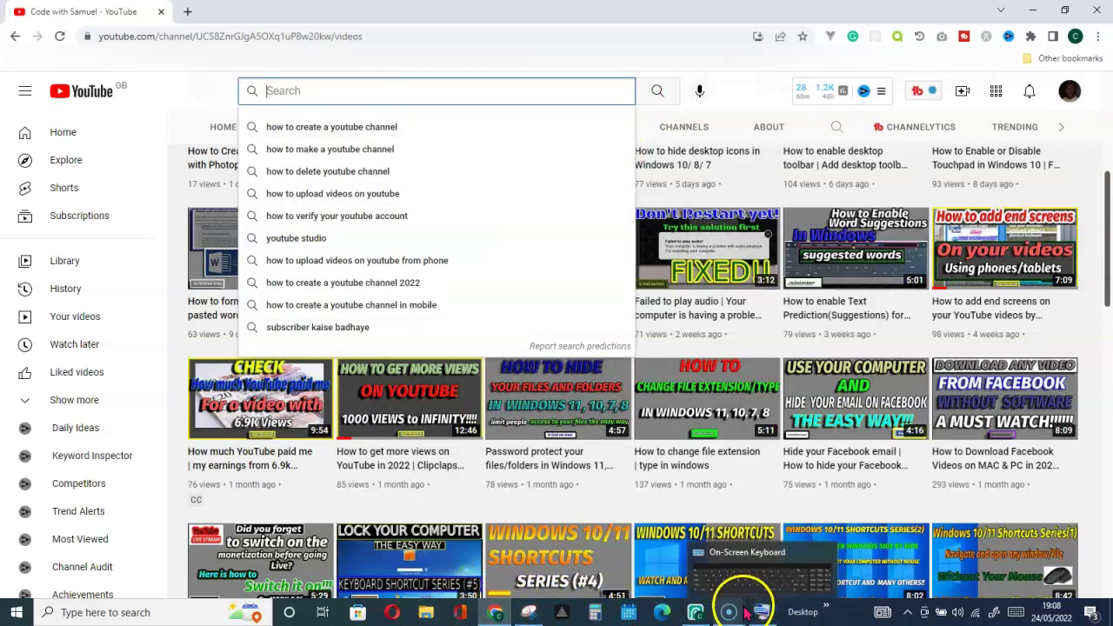
left_click(743, 563)
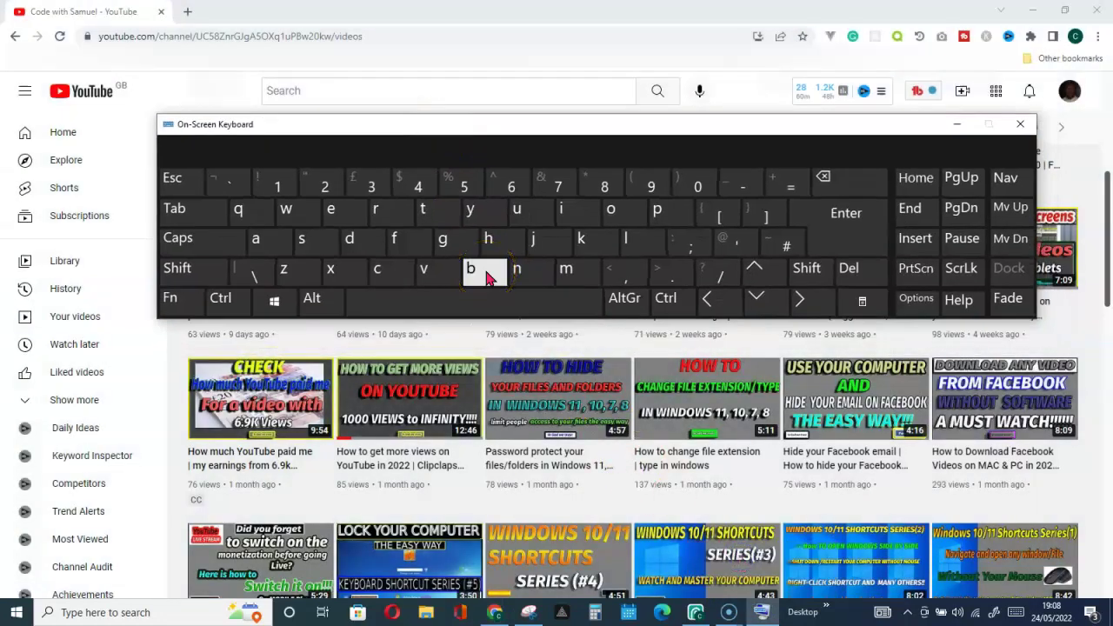
key("super+d")
Open clipboard history with Win+V and scroll through the saved items.
left_click(278, 301)
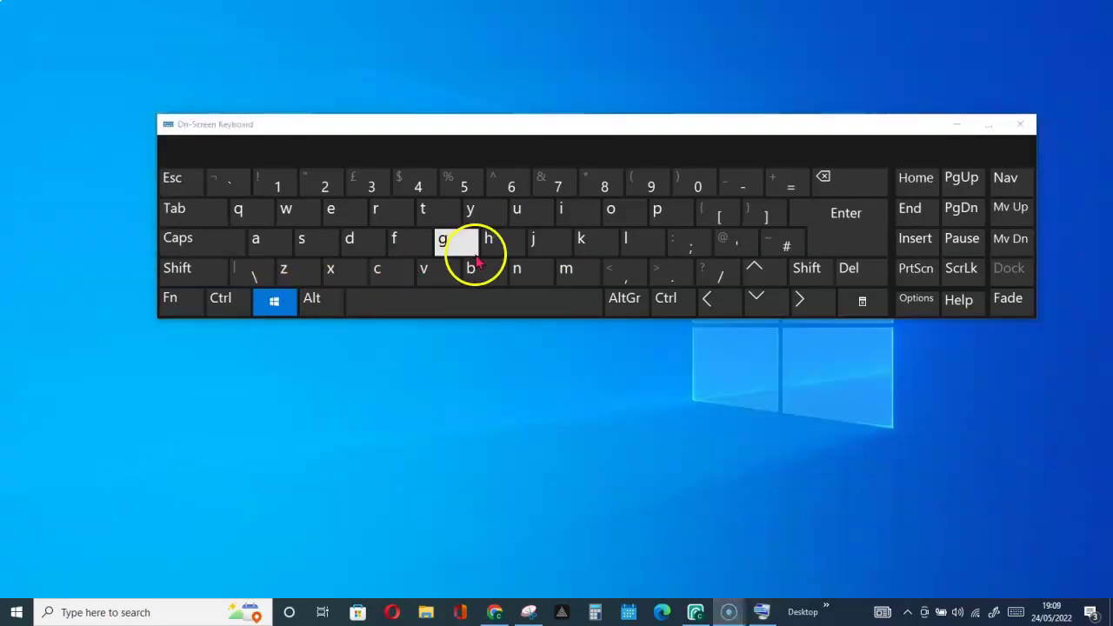
left_click(435, 275)
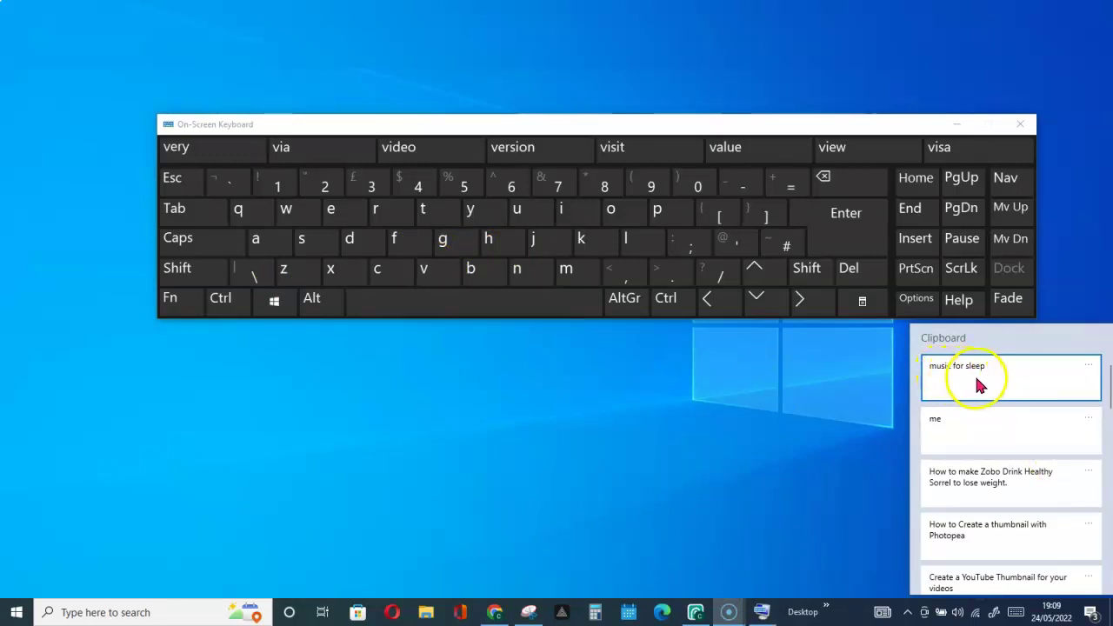
left_click(977, 375)
scroll(985, 418, "down", 10)
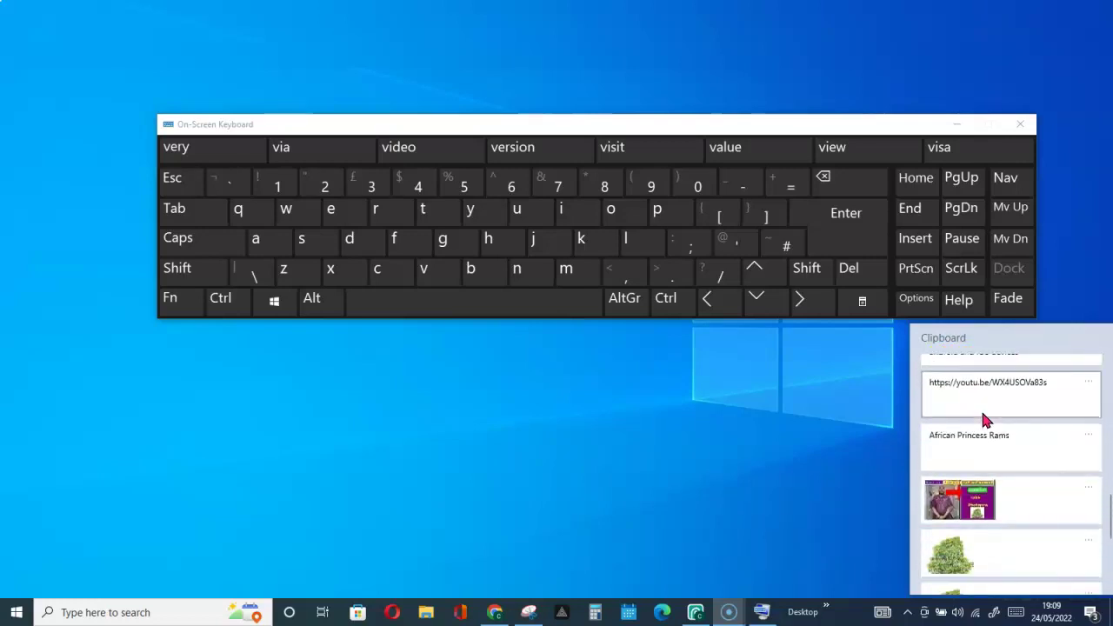
scroll(981, 409, "up", 3)
scroll(983, 408, "up", 1)
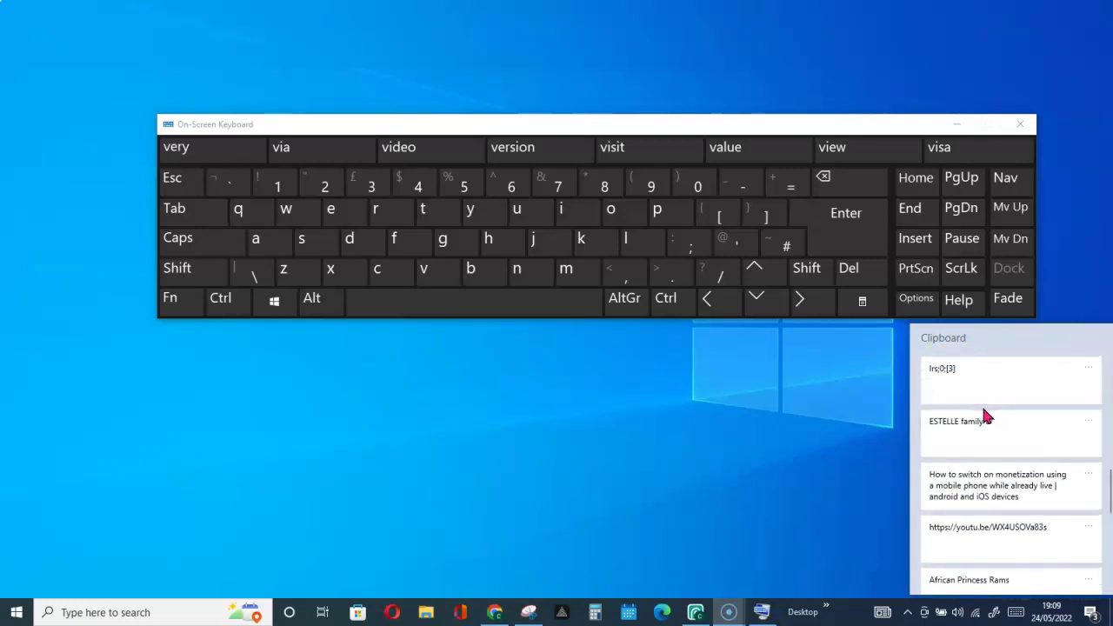
scroll(985, 417, "up", 1)
scroll(986, 417, "down", 3)
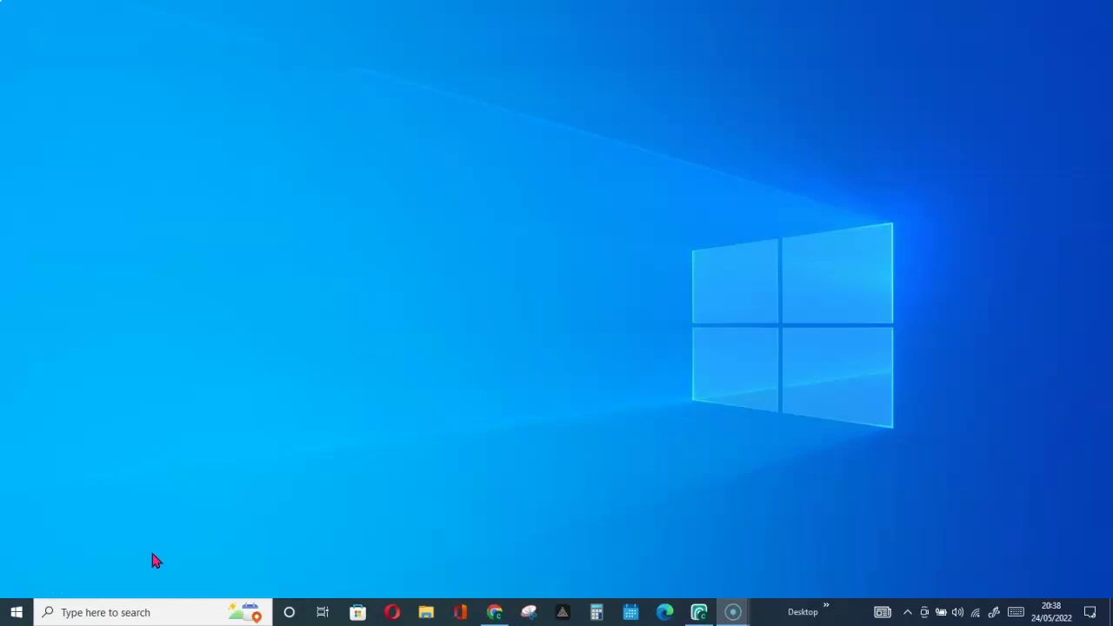
Delete three individual clipboard items, including the top one and the black-thumbnail one.
key("super+v")
left_click(1088, 365)
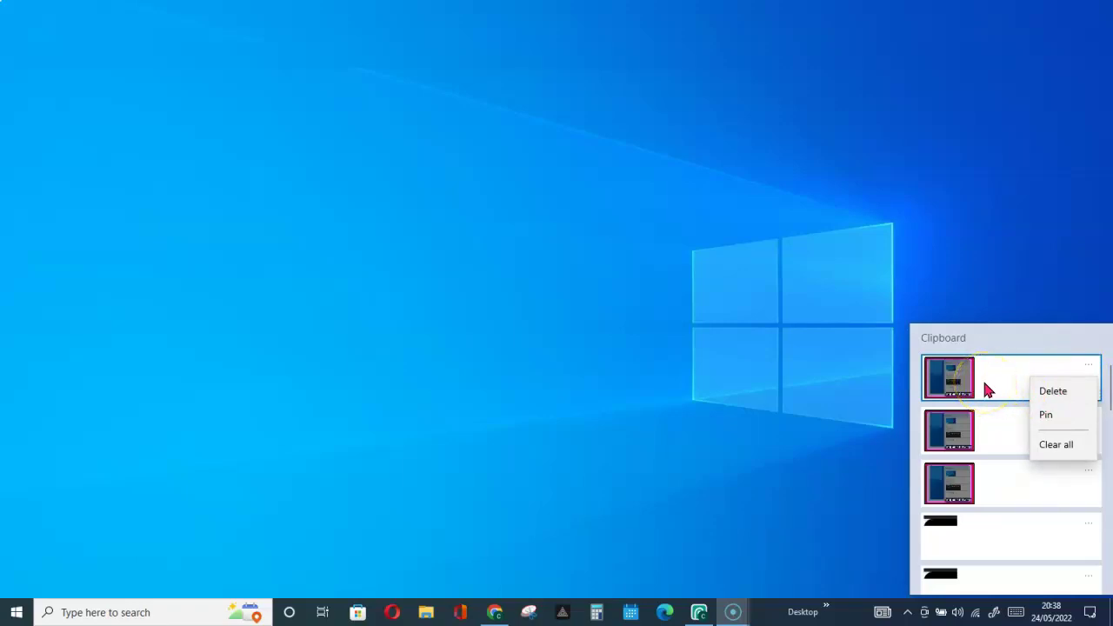
left_click(1054, 452)
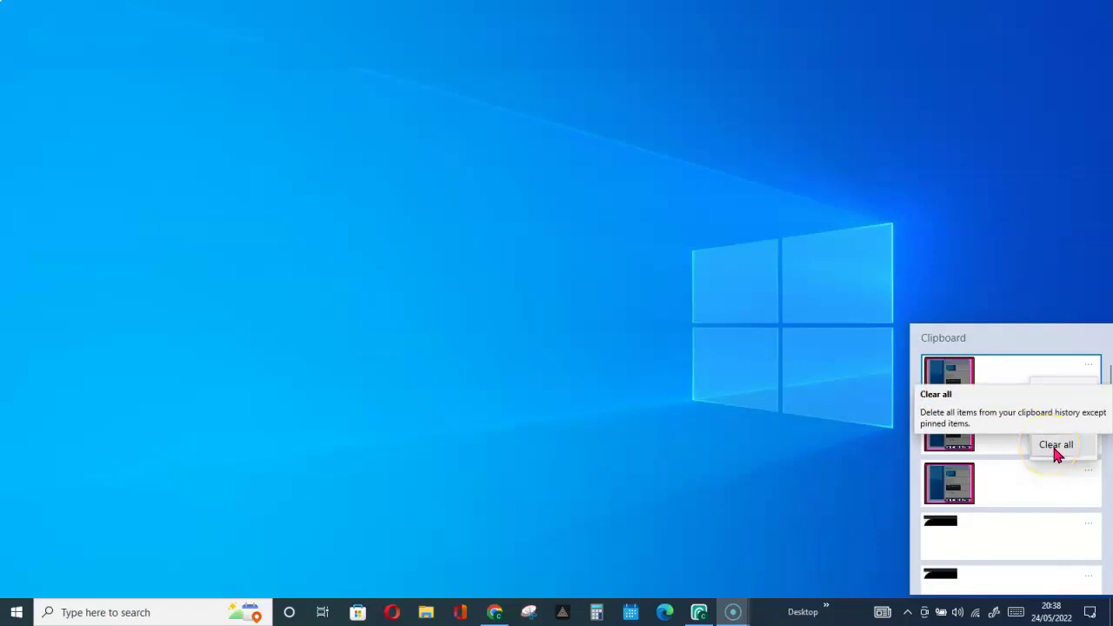
left_click(1055, 450)
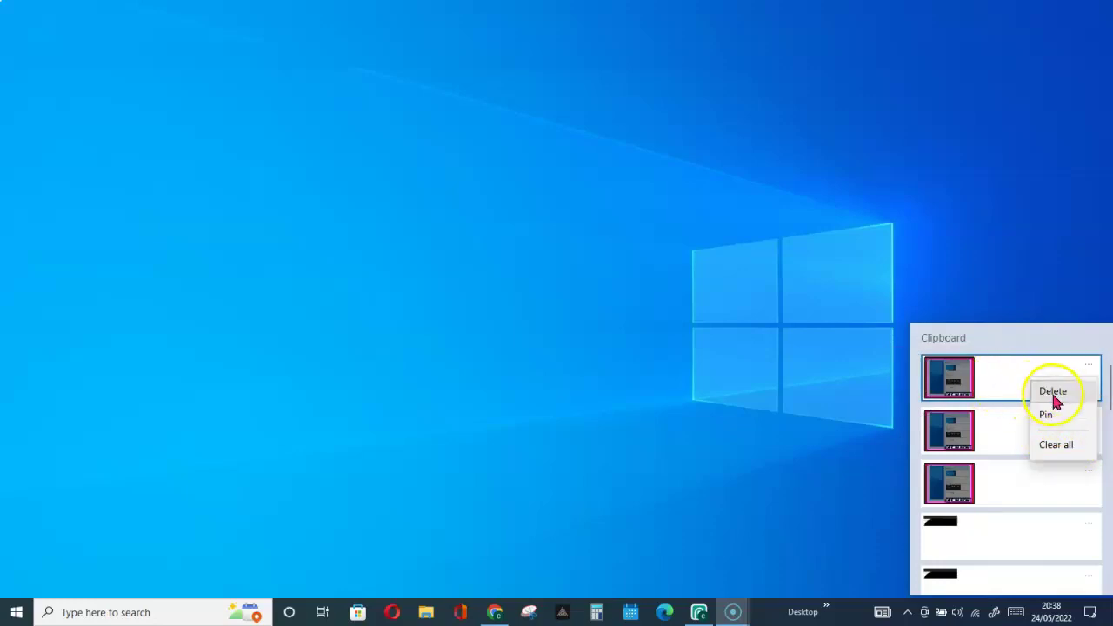
left_click(1050, 393)
left_click(1089, 471)
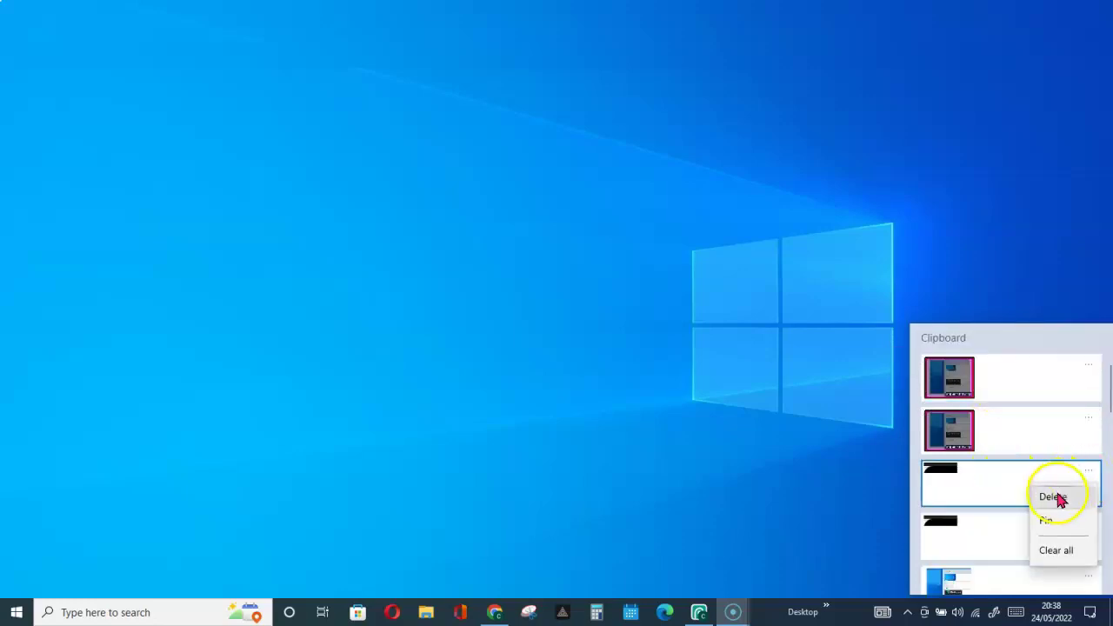
left_click(1053, 493)
left_click(1090, 470)
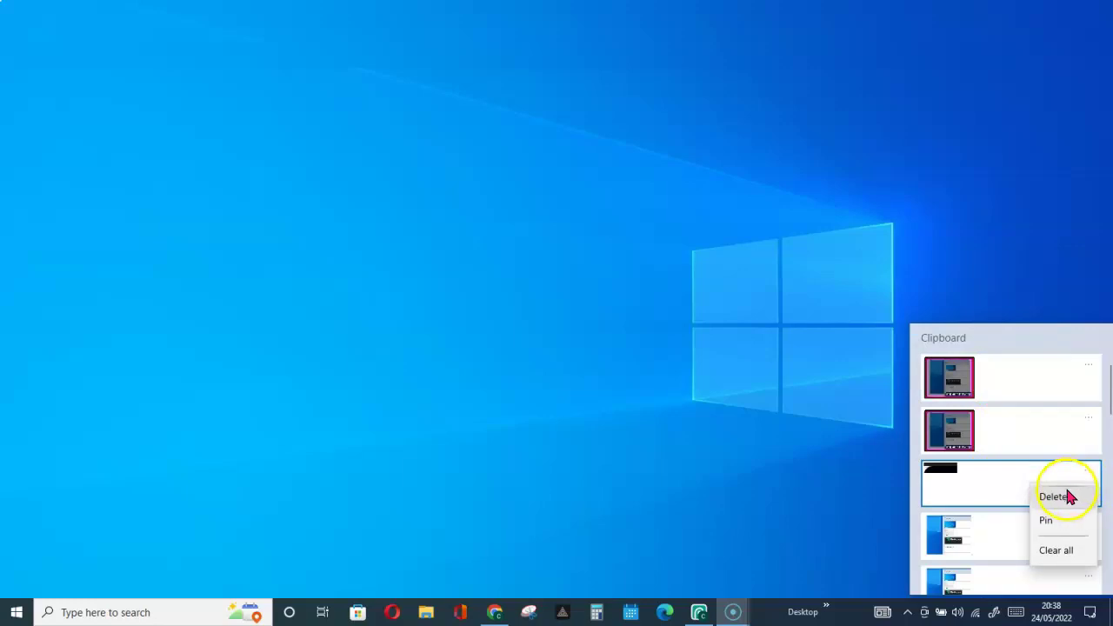
left_click(1053, 494)
Clear all clipboard history and reopen the panel to confirm it is empty.
left_click(1089, 367)
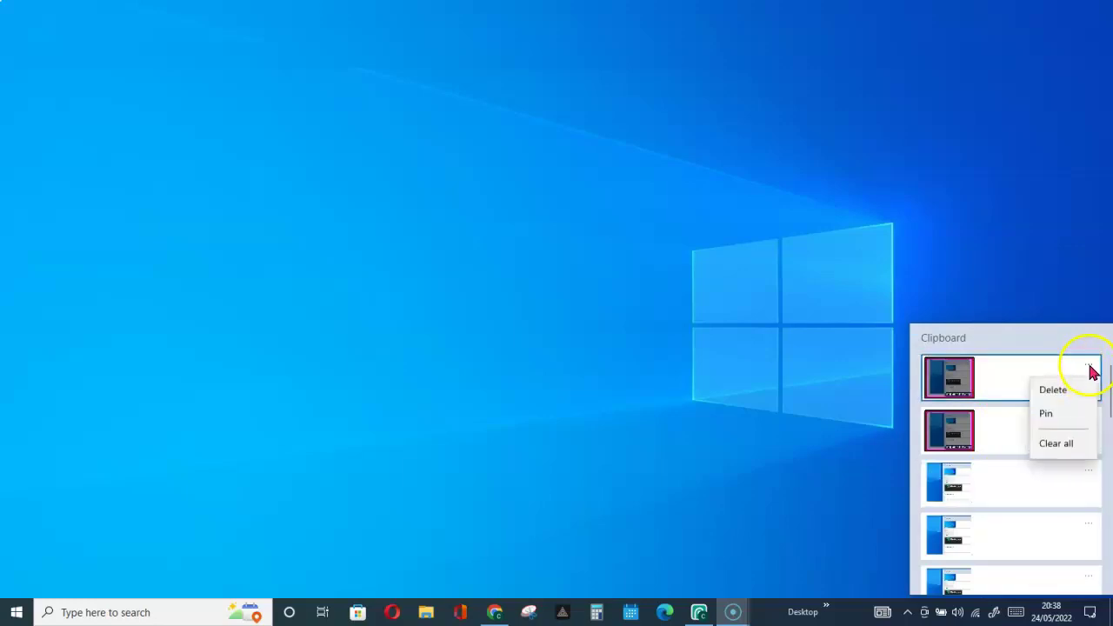
left_click(1060, 446)
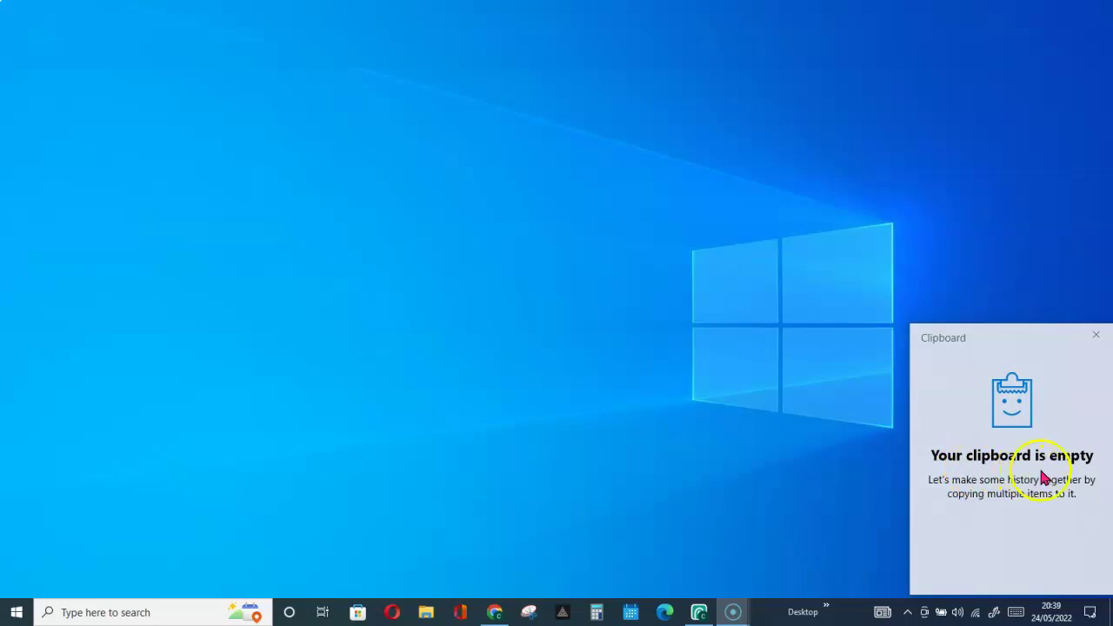
left_click(1095, 336)
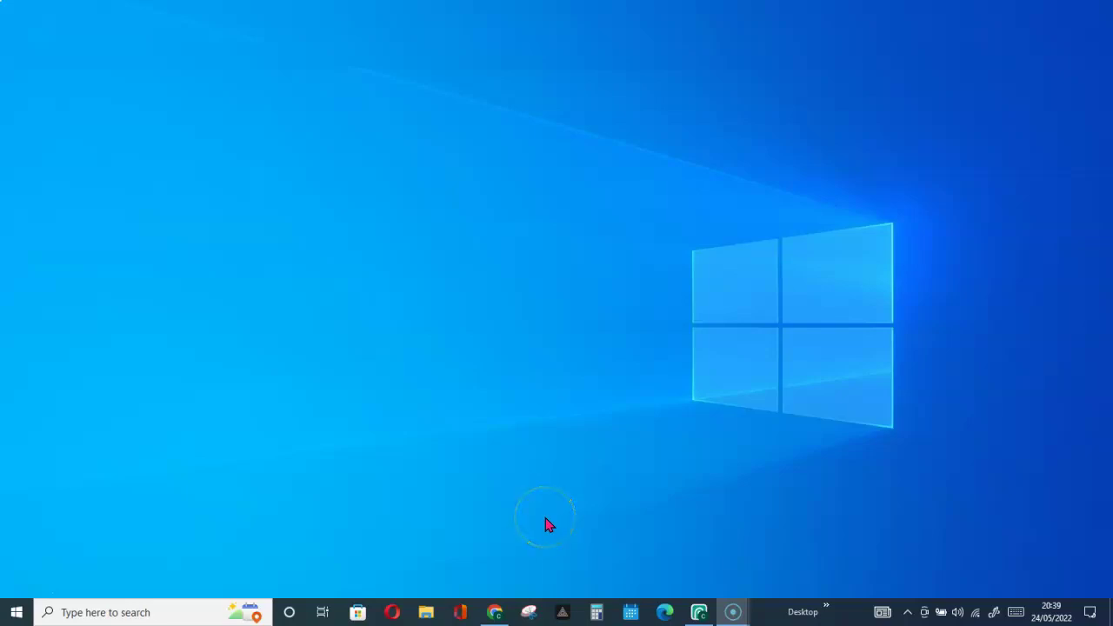
key("super+v")
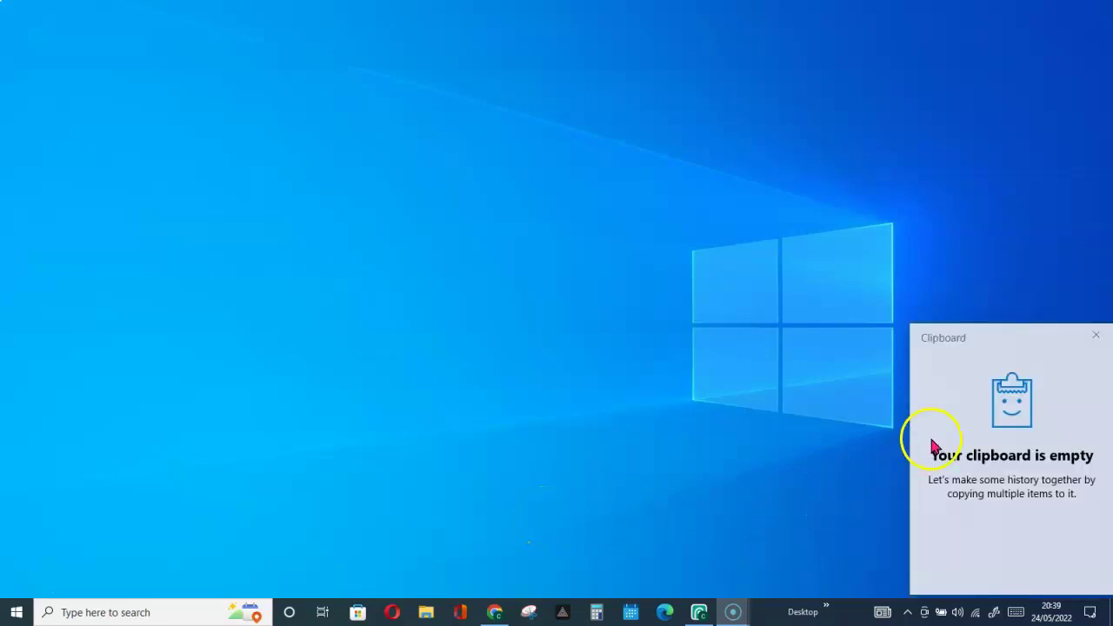
left_click(1095, 335)
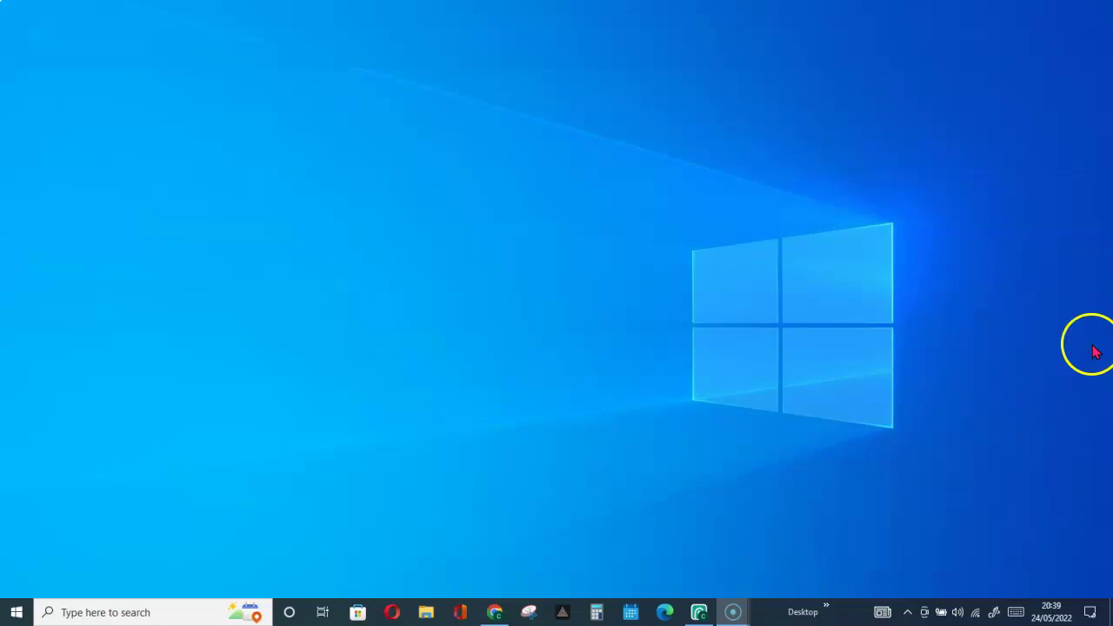
left_click(495, 612)
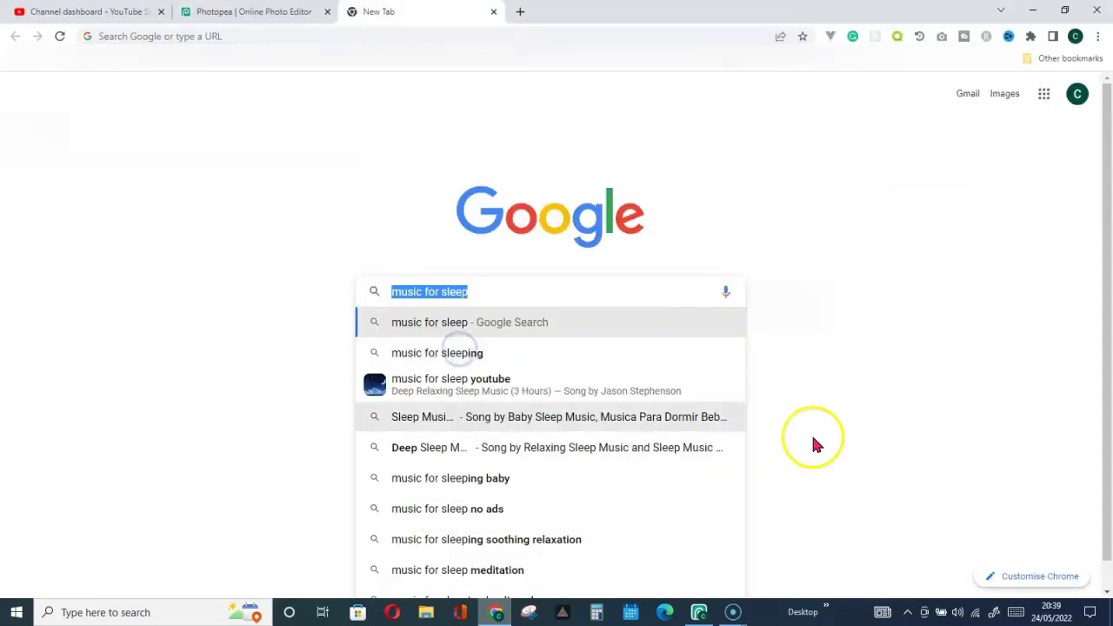
Dismiss Chrome's search suggestions and show clipboard history holding only 'music for sleep'.
left_click(932, 491)
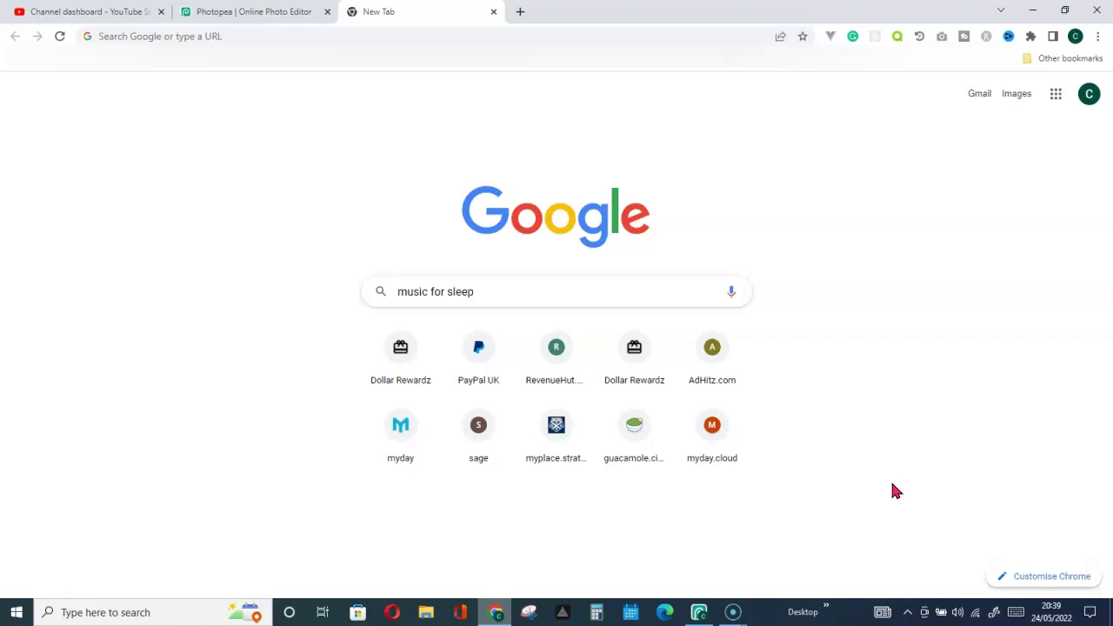
key("super+v")
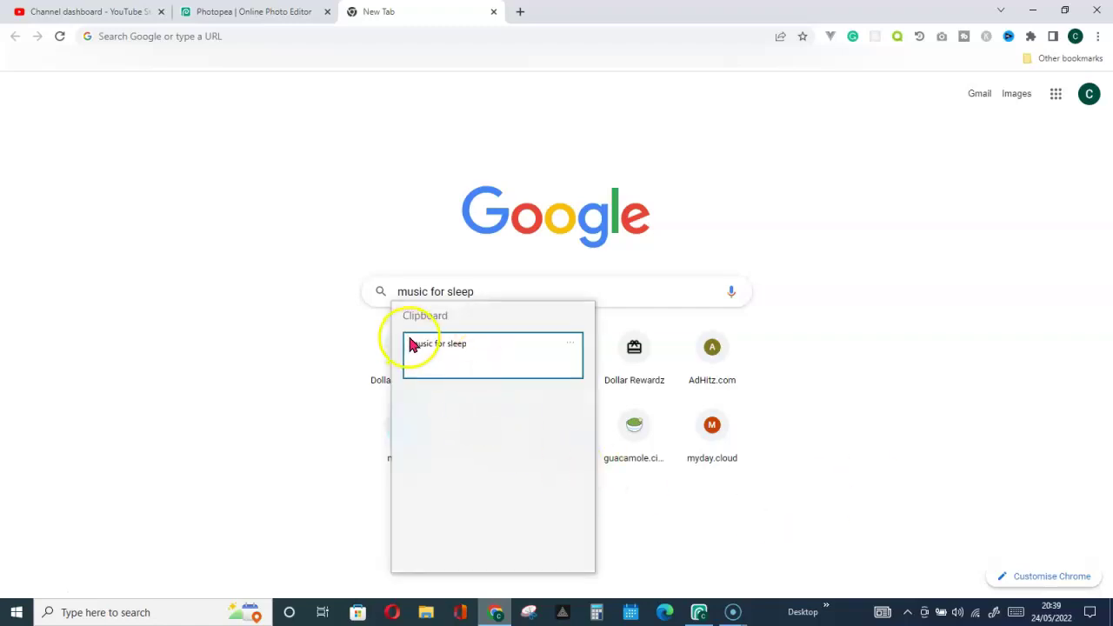